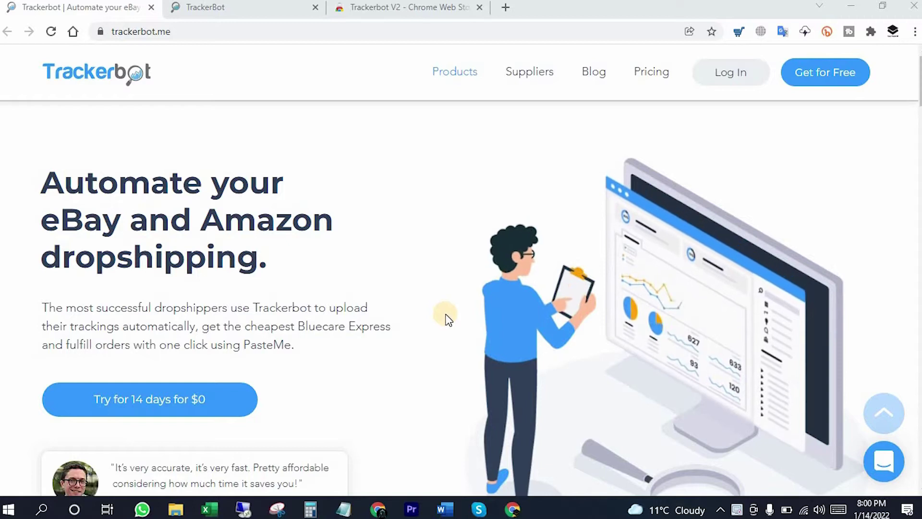
# - Switch to the Trackerbot demo dashboard and open the account profile page
pyautogui.scroll(-2, 484, 311)
pyautogui.scroll(-1, 483, 306)
pyautogui.scroll(3, 482, 318)
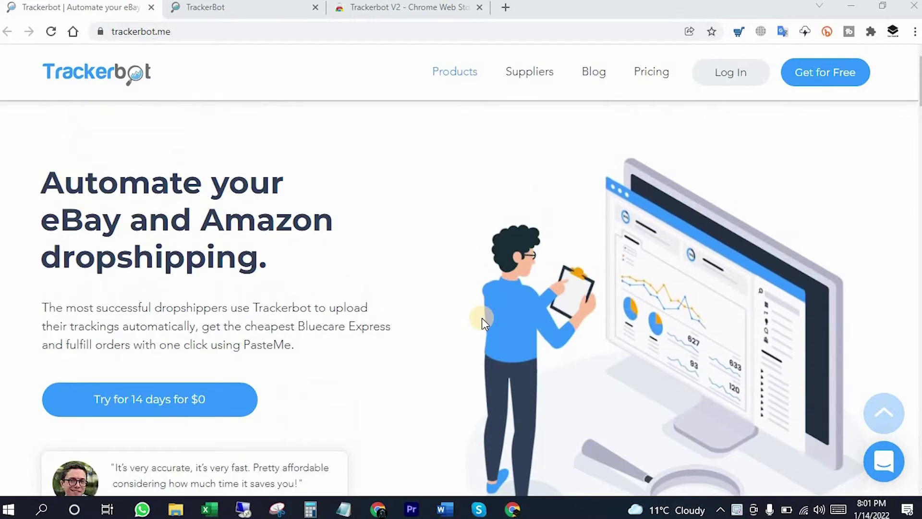
pyautogui.hotkey('ctrl', 'Tab')
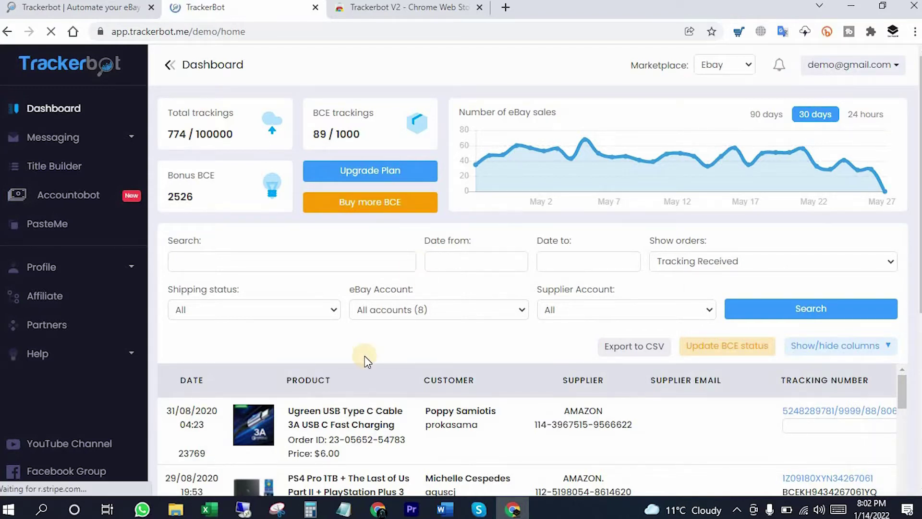
pyautogui.click(94, 270)
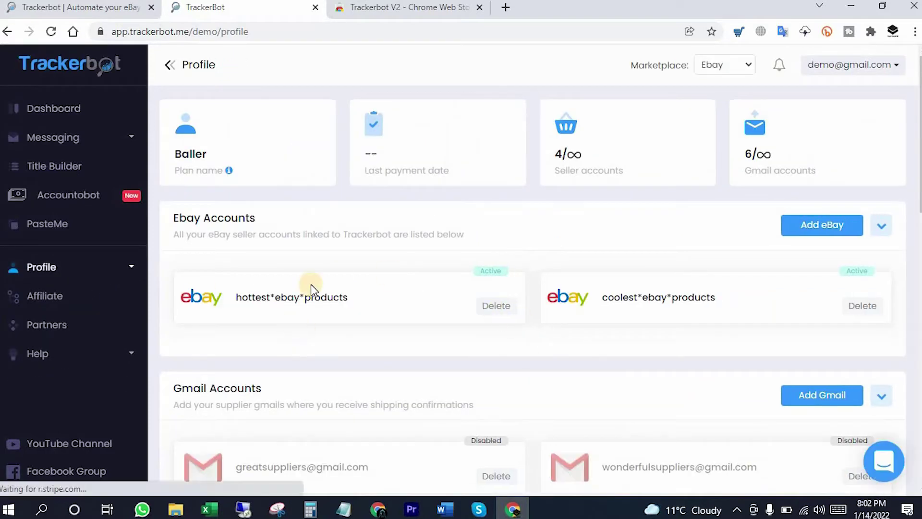
# - Start installing the Trackerbot V2 Chrome extension from the profile's AliExpress section
pyautogui.click(818, 229)
pyautogui.scroll(-7, 465, 330)
pyautogui.scroll(-4, 465, 330)
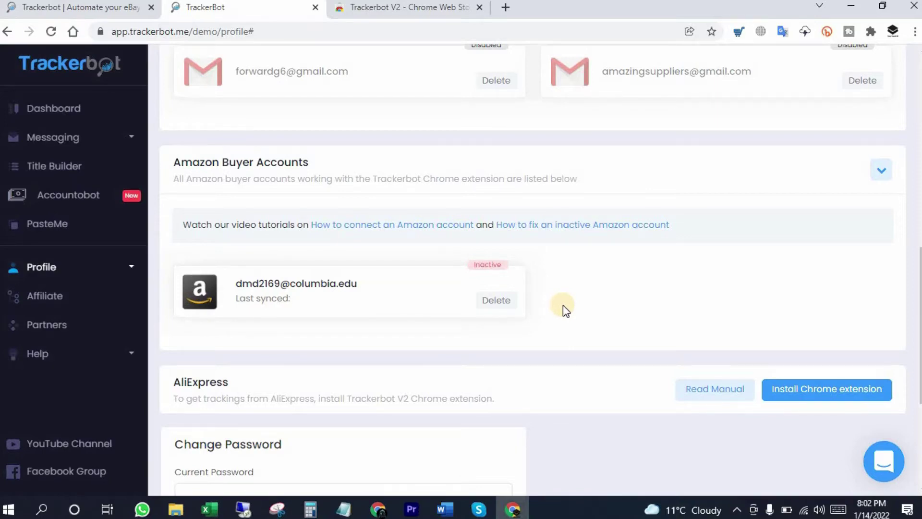
pyautogui.scroll(1, 606, 317)
pyautogui.scroll(-3, 721, 329)
pyautogui.click(792, 326)
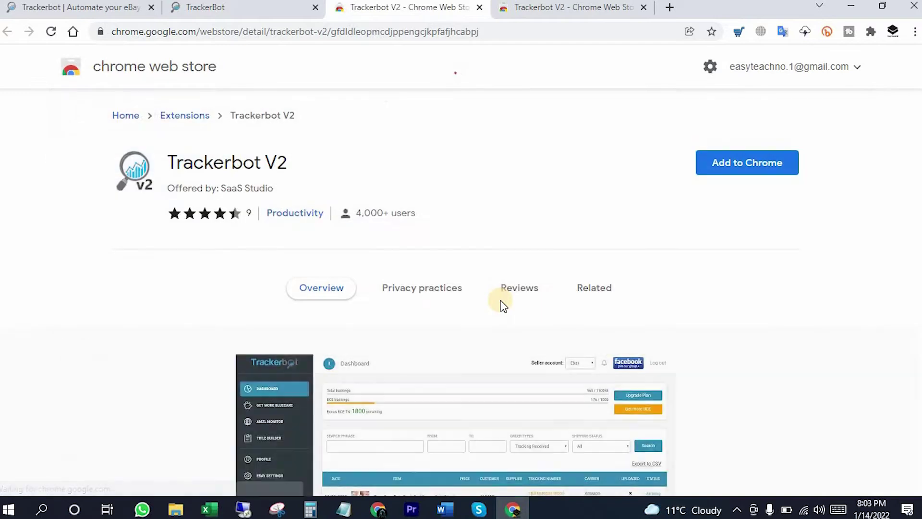
# - Add Trackerbot V2 to Chrome, dismiss its login alert, and pin it to the toolbar
pyautogui.click(720, 165)
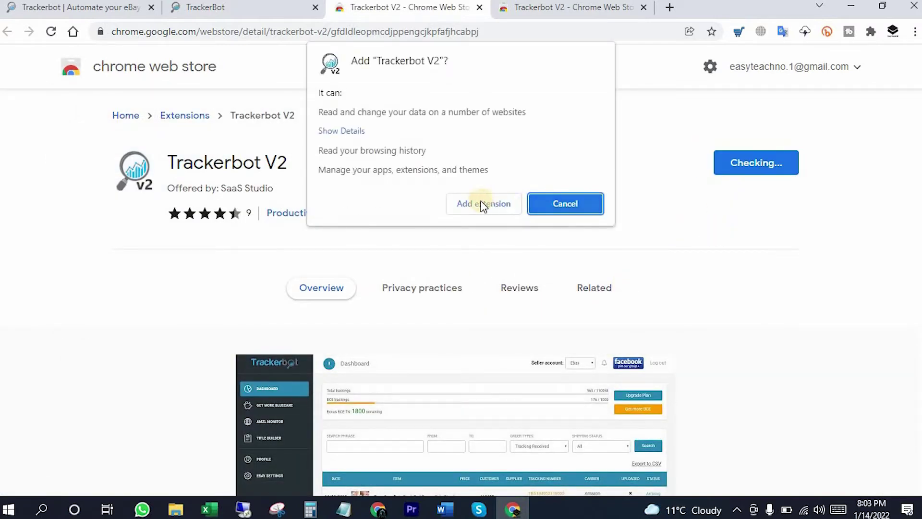
pyautogui.click(481, 203)
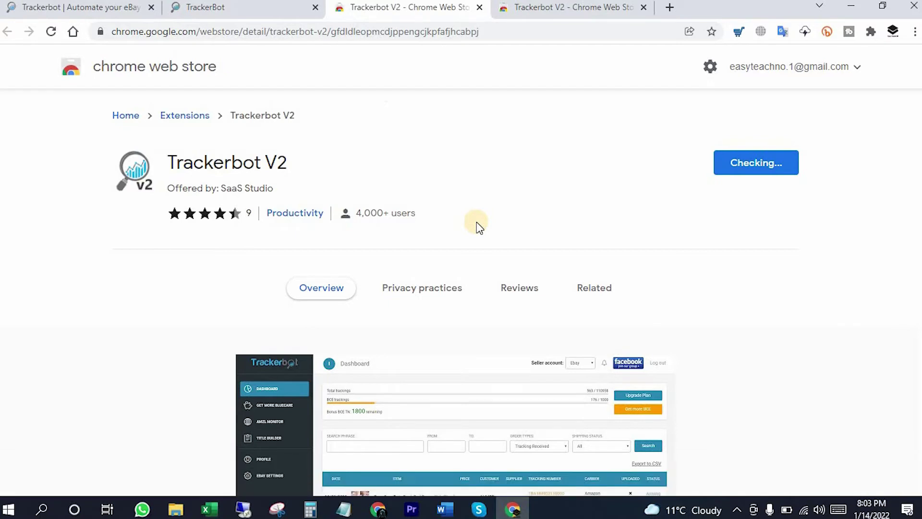
pyautogui.click(871, 31)
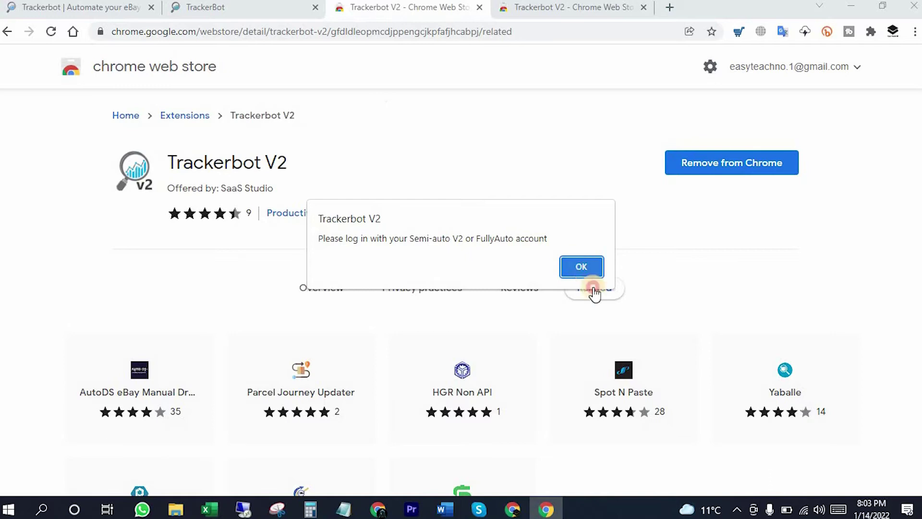
pyautogui.press('Return')
pyautogui.click(871, 31)
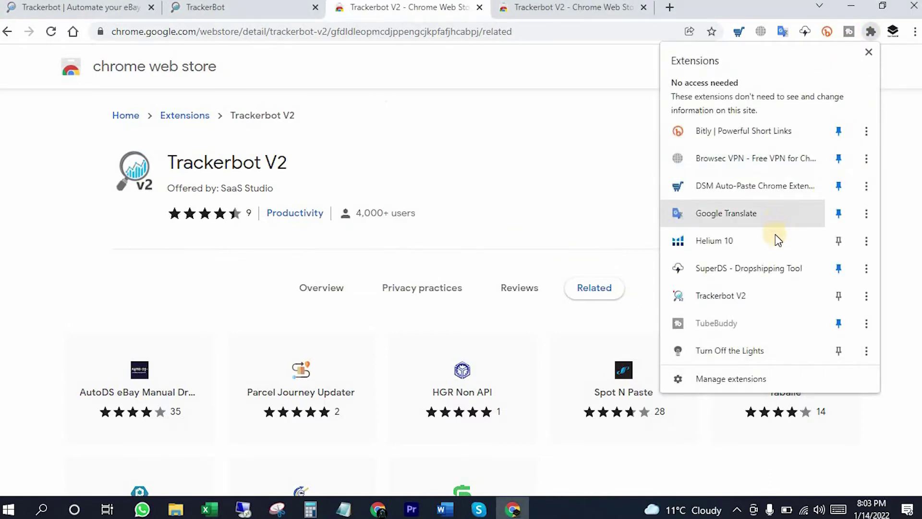
pyautogui.click(839, 296)
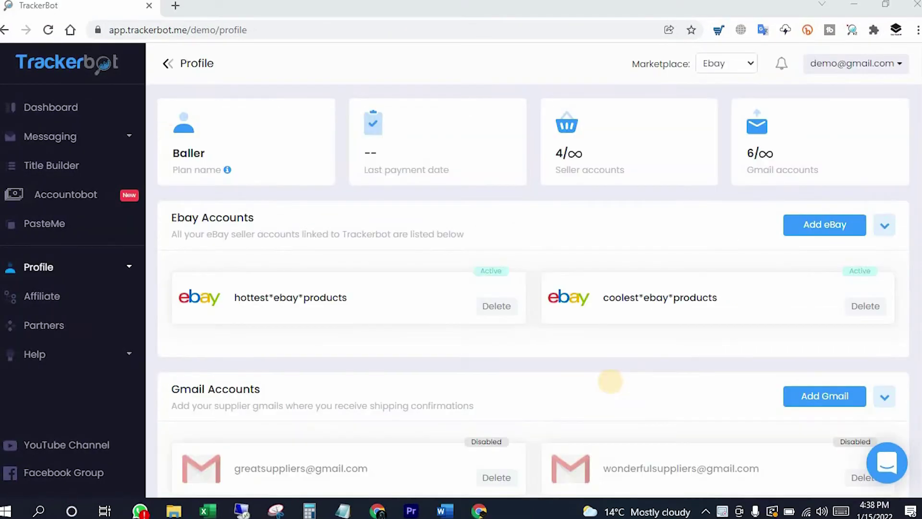
# - Open the eBay Settings page from the Profile section
pyautogui.click(125, 267)
pyautogui.click(55, 318)
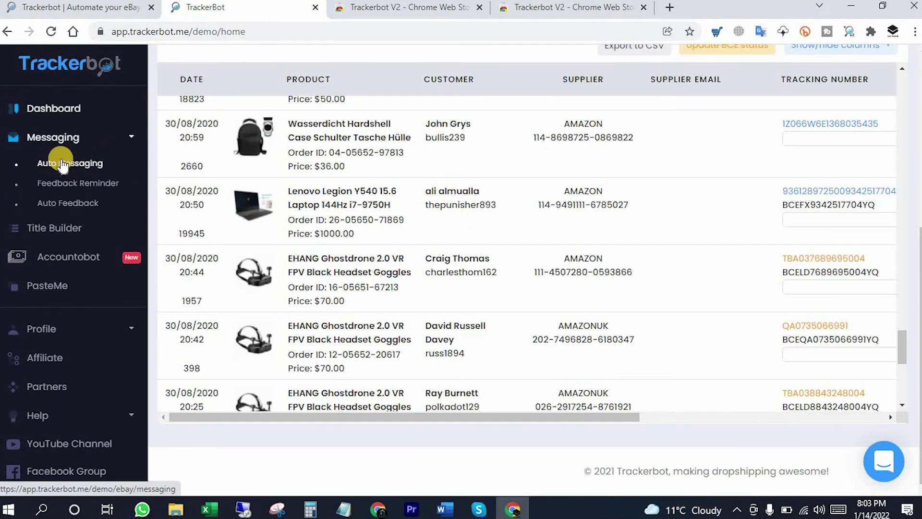
# - Open Auto Messaging for the premium*ebay*products store, keeping the default country
pyautogui.click(65, 164)
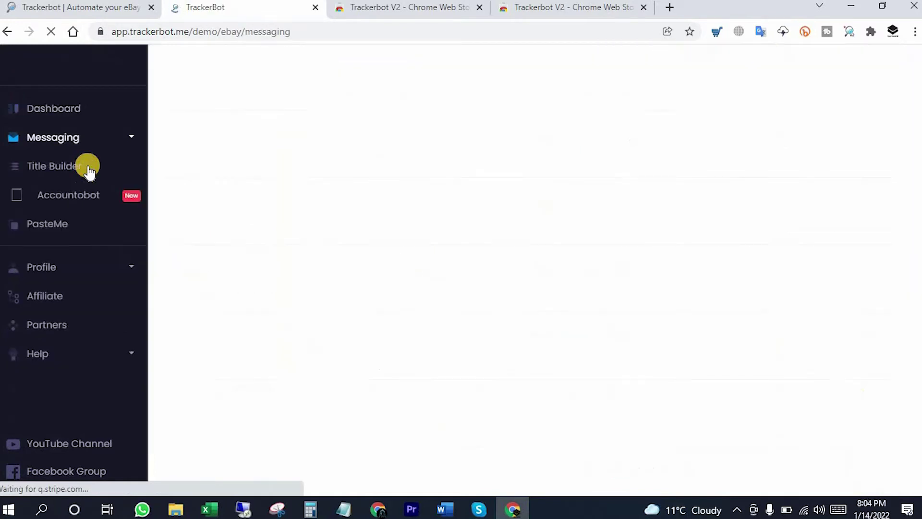
pyautogui.click(302, 136)
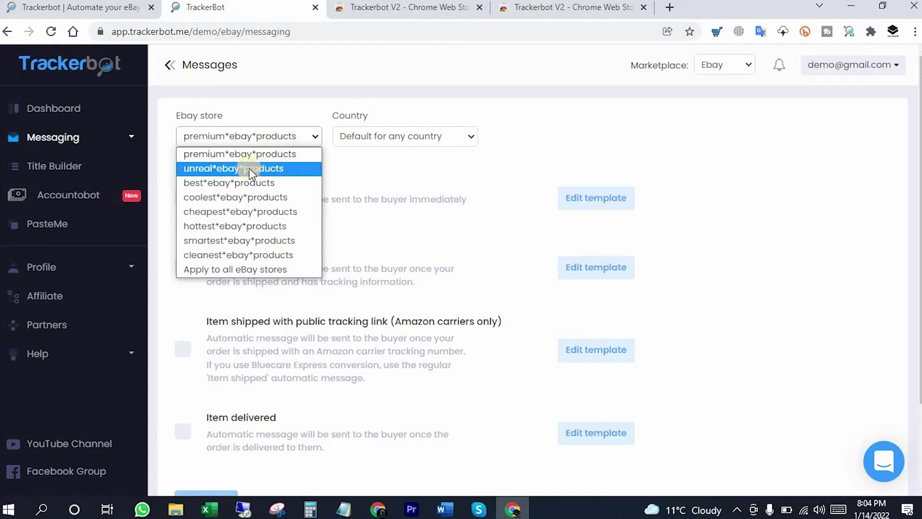
pyautogui.click(336, 159)
pyautogui.click(411, 140)
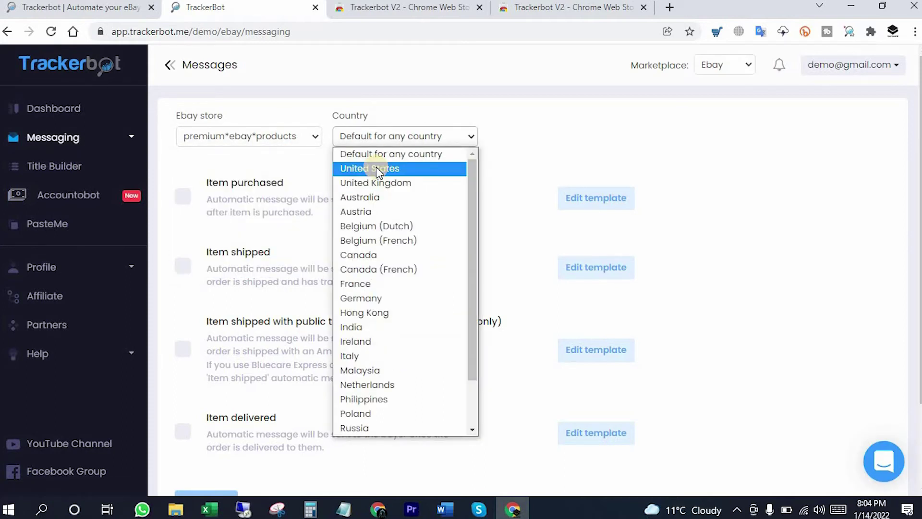
pyautogui.click(285, 157)
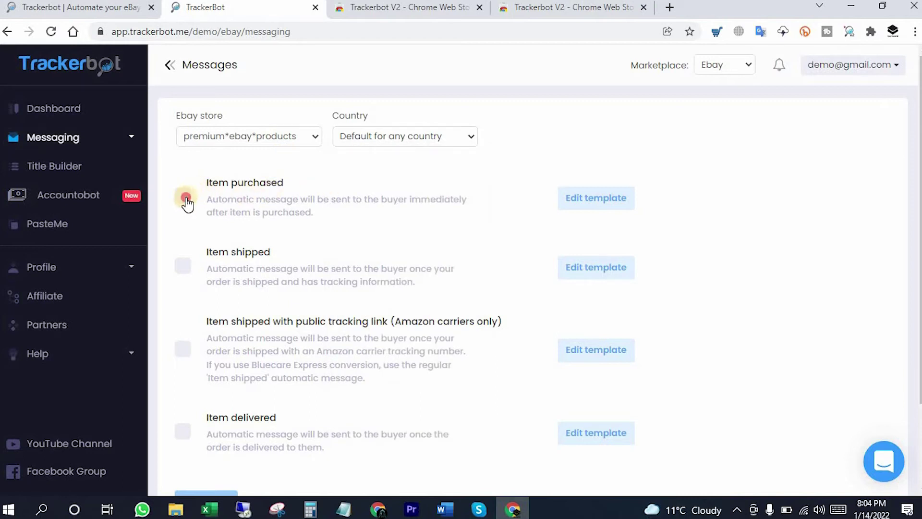
# - Turn on the Item shipped, public tracking link and Item delivered messages and save
pyautogui.click(182, 265)
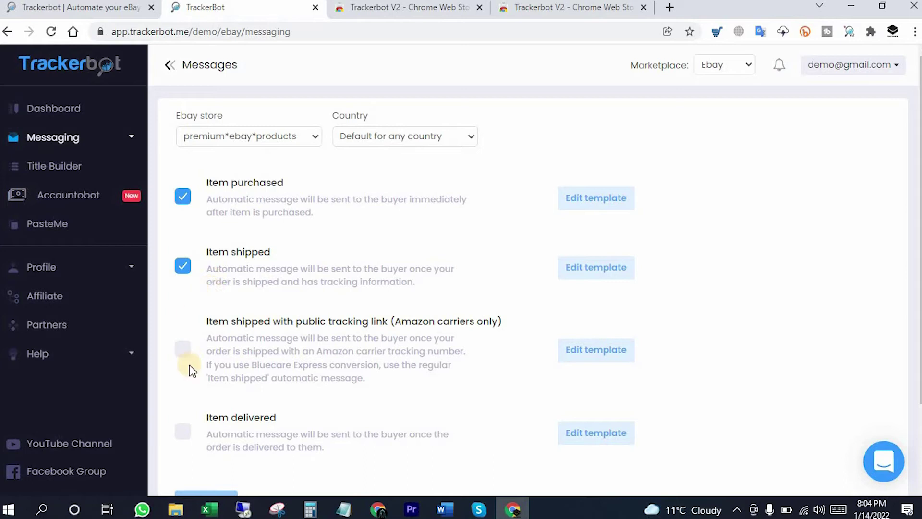
pyautogui.moveTo(208, 321); pyautogui.dragTo(422, 342)
pyautogui.click(290, 363)
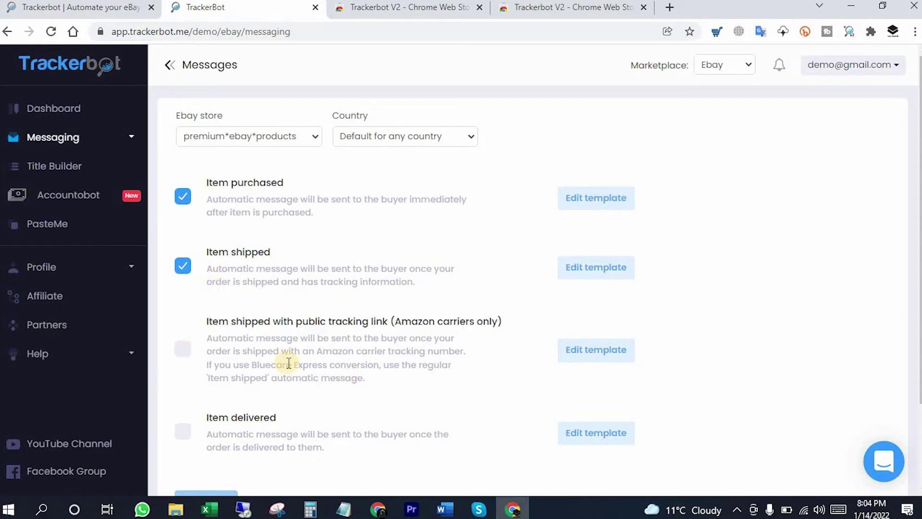
pyautogui.click(183, 348)
pyautogui.scroll(-3, 231, 336)
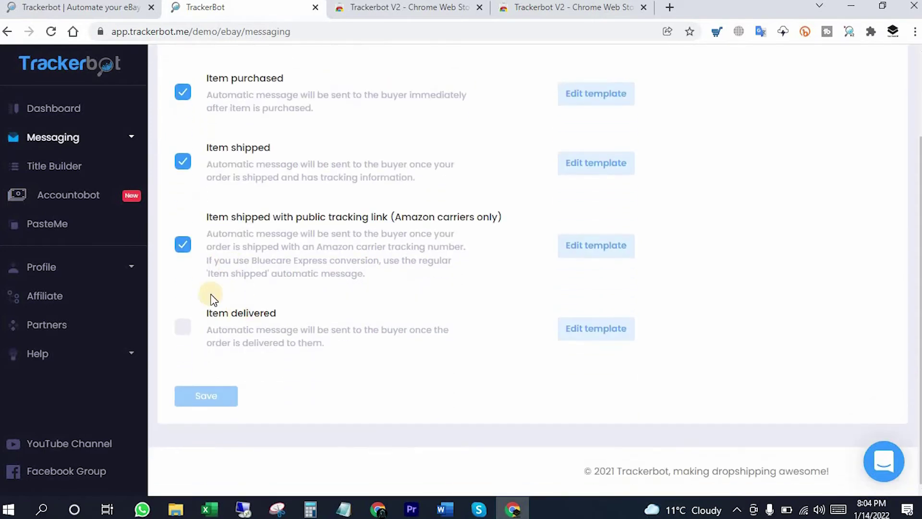
pyautogui.click(185, 332)
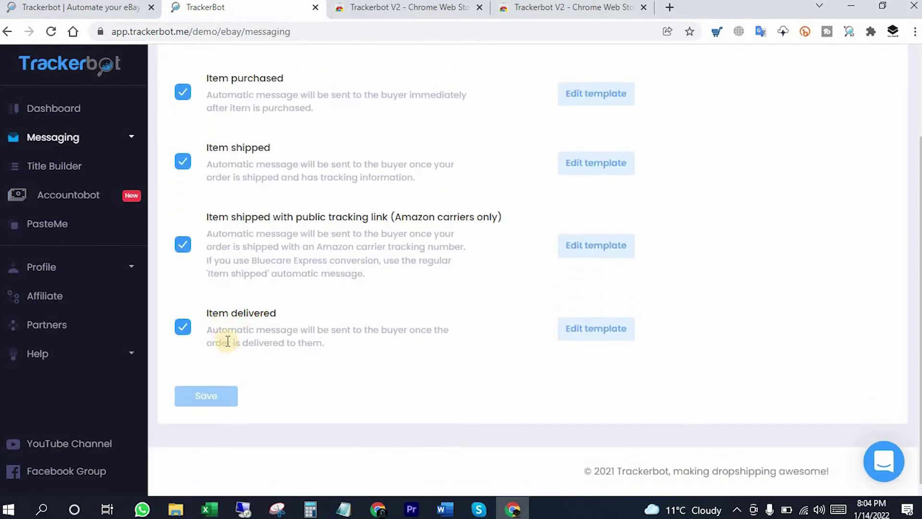
pyautogui.click(234, 399)
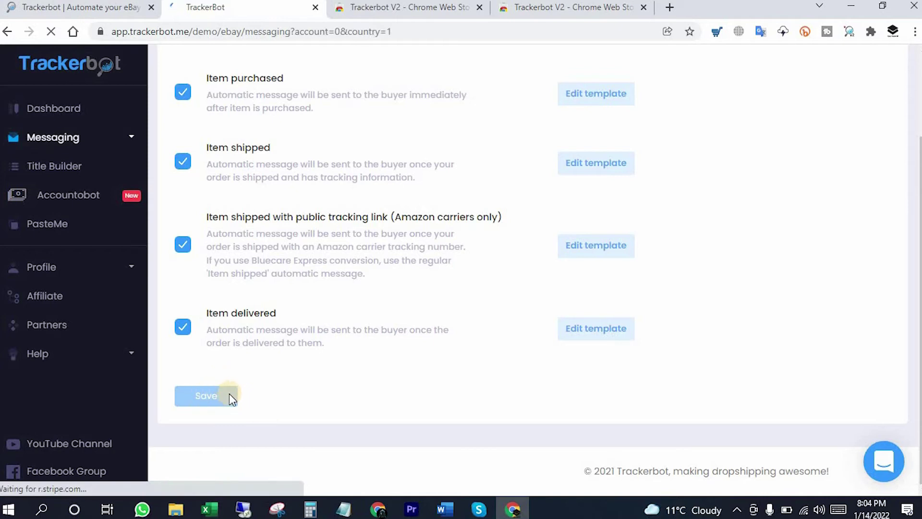
pyautogui.click(99, 144)
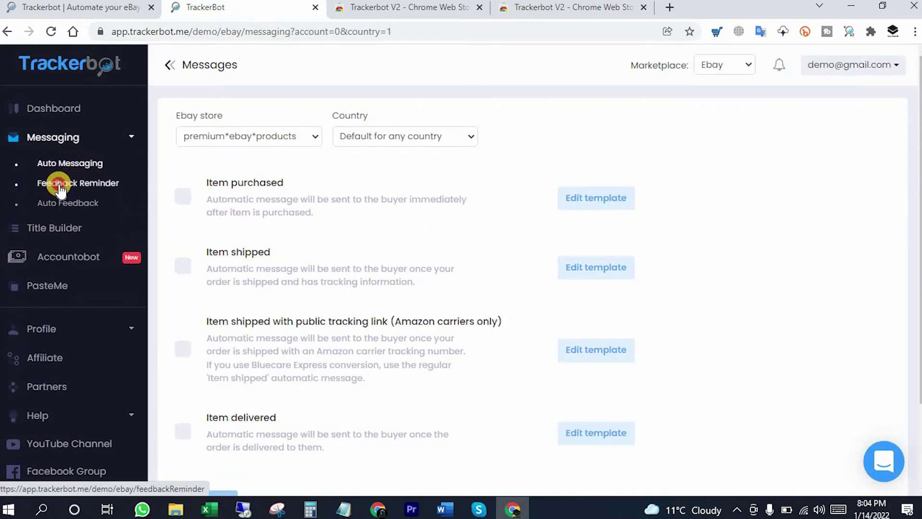
# - Enable automatic feedback reminders sent 1 day after purchase, then go to Auto Feedback
pyautogui.click(58, 185)
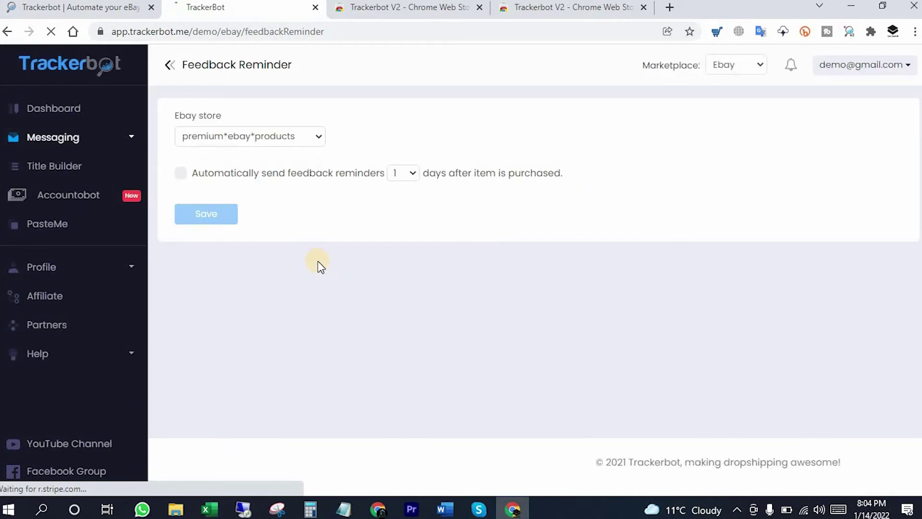
pyautogui.click(181, 174)
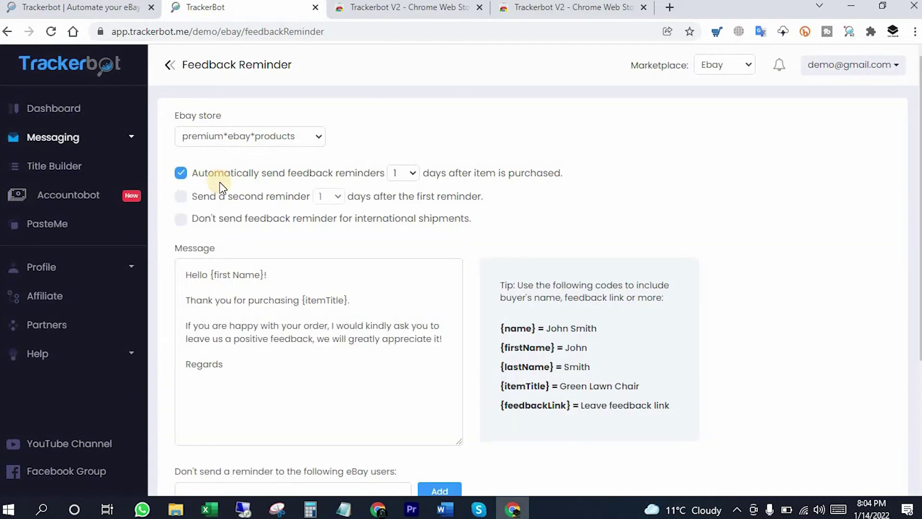
pyautogui.scroll(-3, 399, 317)
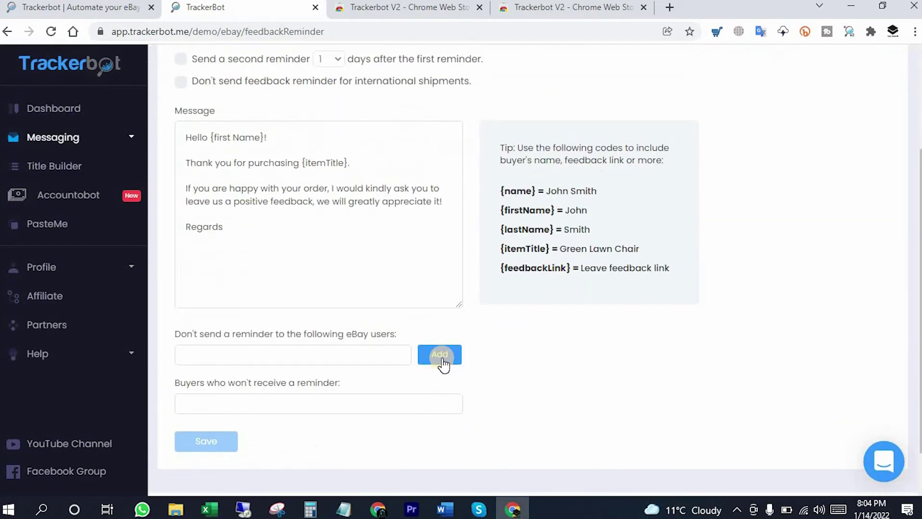
pyautogui.scroll(3, 333, 320)
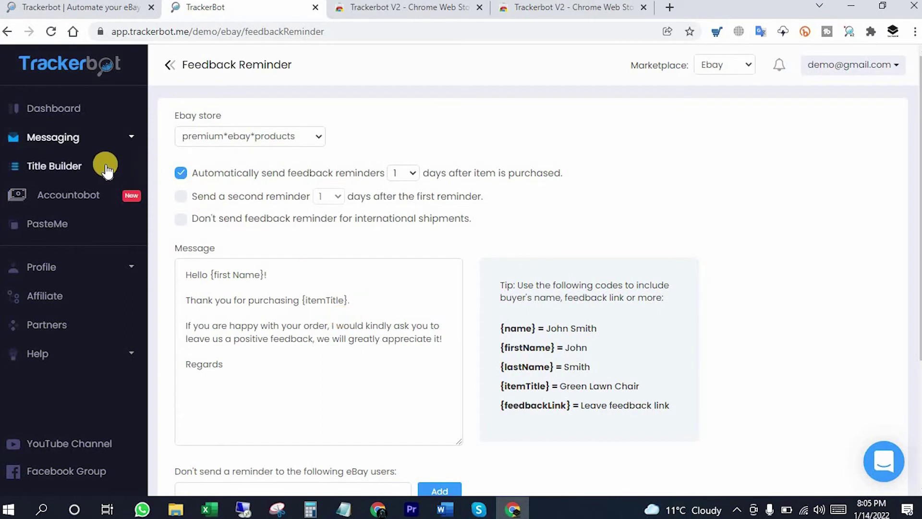
pyautogui.click(135, 138)
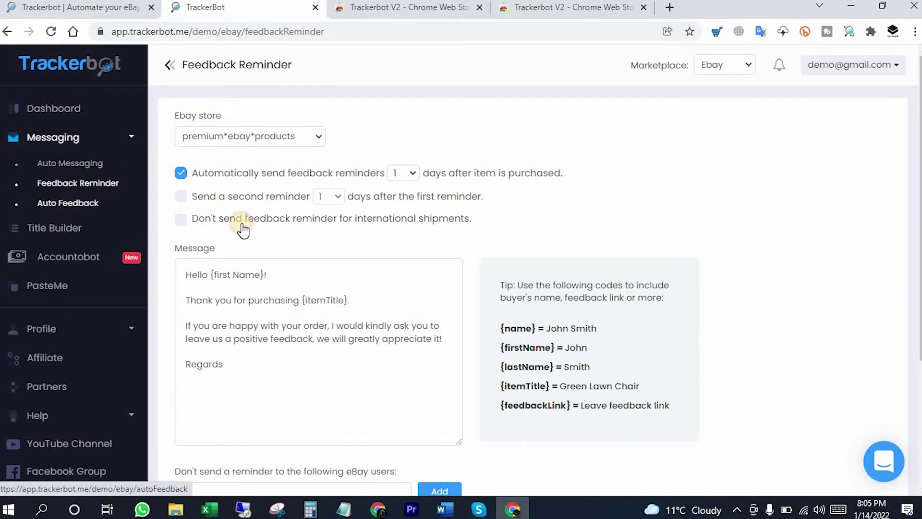
pyautogui.click(65, 203)
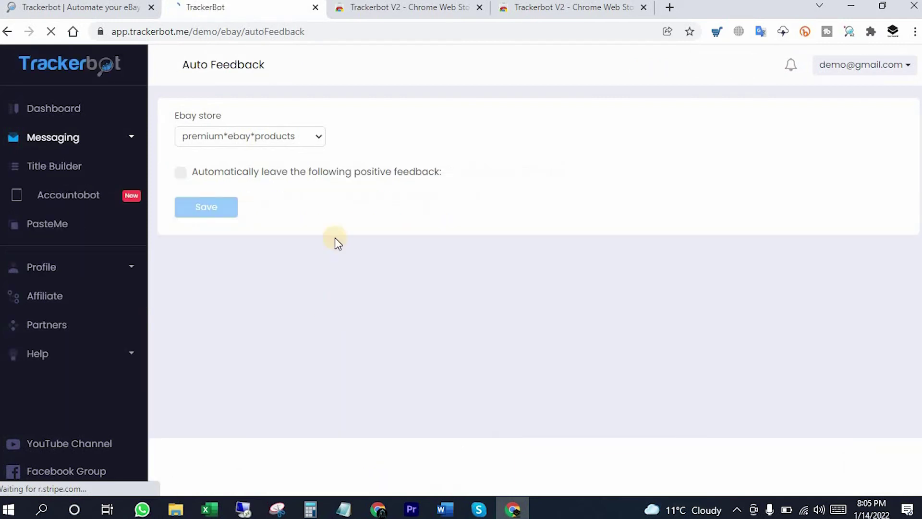
# - Enable automatic positive feedback and delete stored Comments #1 and #2
pyautogui.click(284, 187)
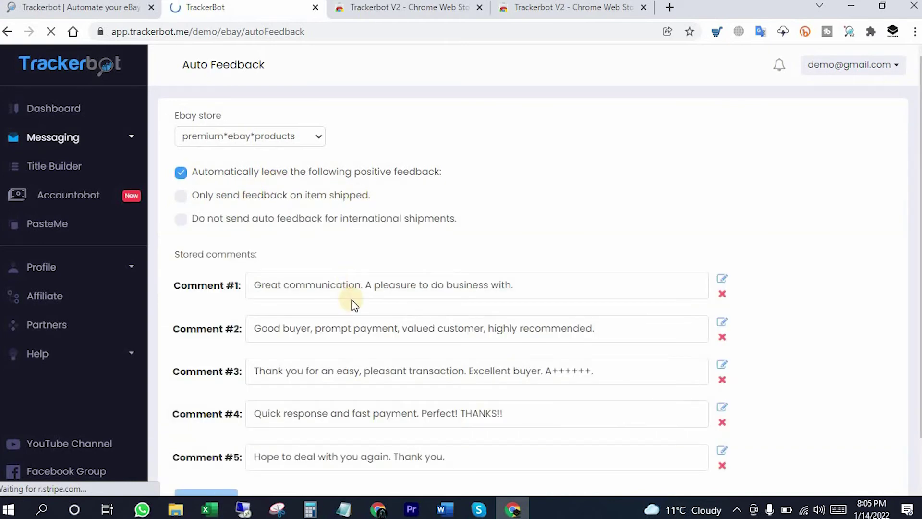
pyautogui.scroll(-1, 384, 312)
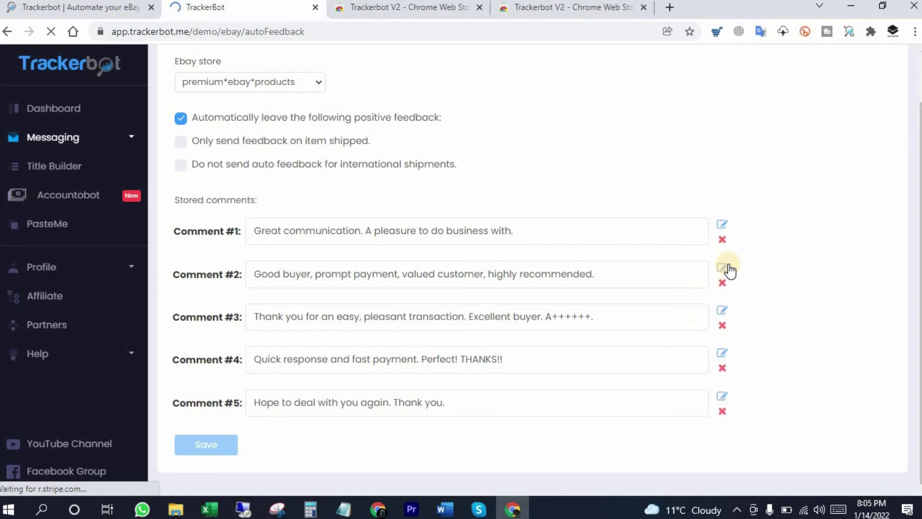
pyautogui.click(722, 240)
pyautogui.click(722, 282)
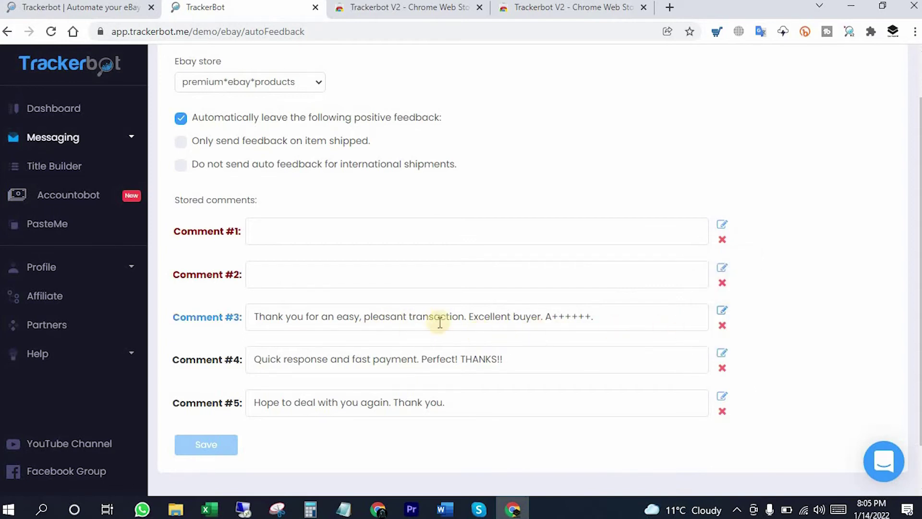
pyautogui.click(597, 315)
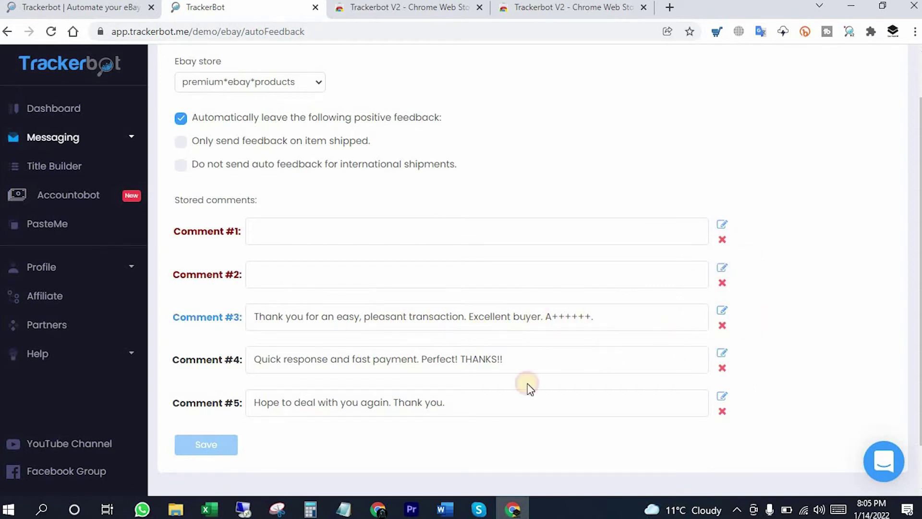
pyautogui.click(67, 197)
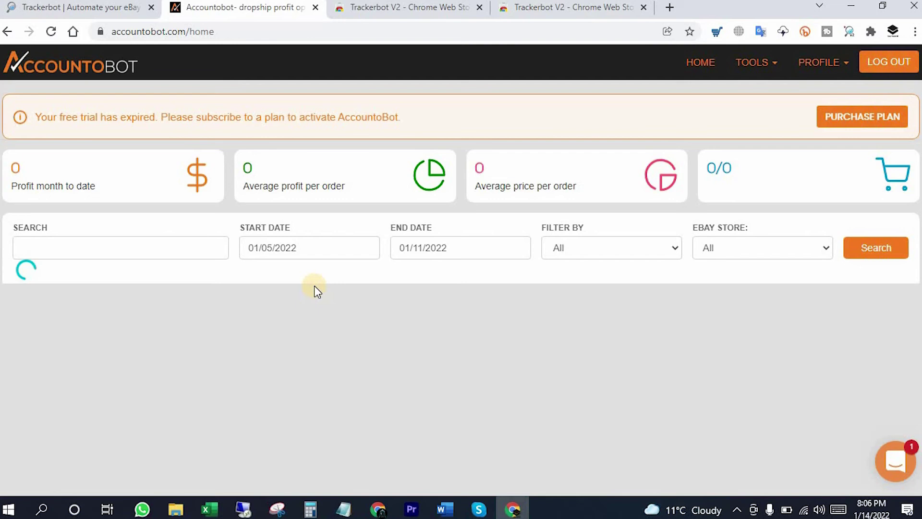
# - Scroll through Accountobot's orders table, panning sideways to view item and tracking columns
pyautogui.scroll(-3, 332, 305)
pyautogui.scroll(-2, 401, 287)
pyautogui.scroll(5, 388, 377)
pyautogui.scroll(-1, 438, 274)
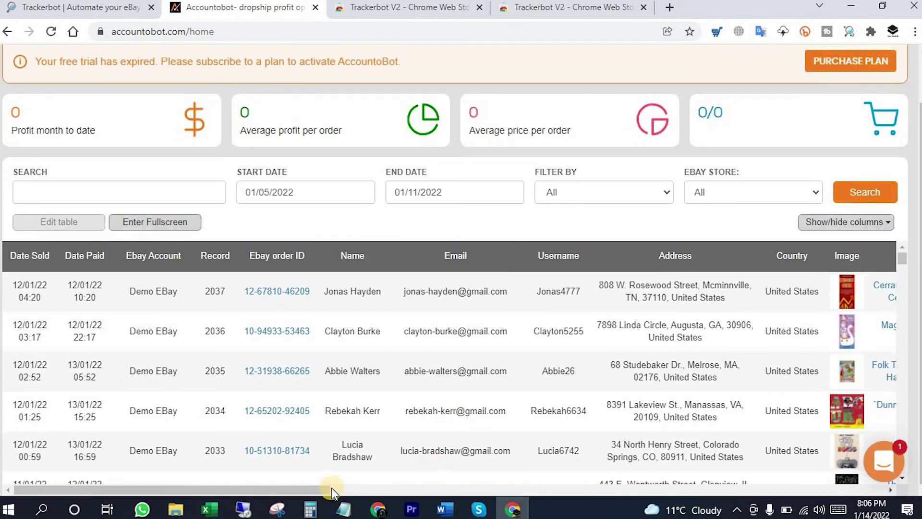
pyautogui.moveTo(329, 489); pyautogui.dragTo(212, 466)
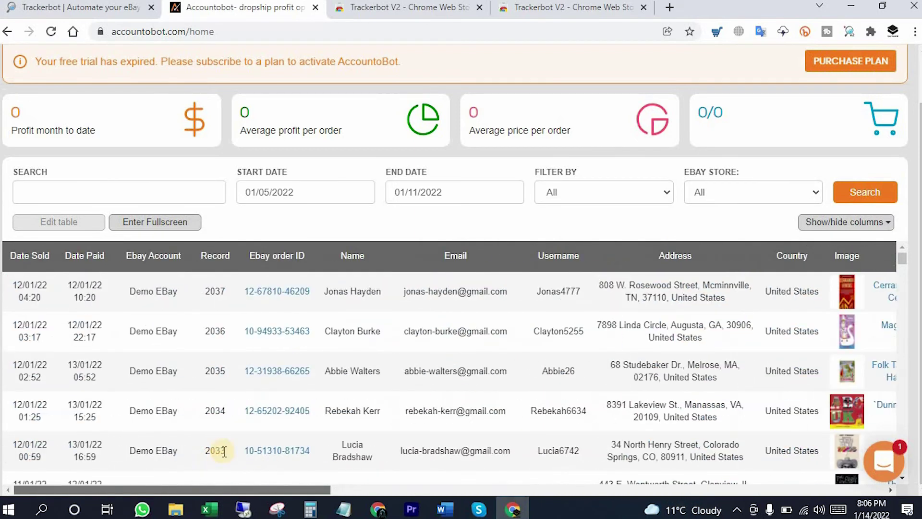
pyautogui.scroll(-9, 368, 385)
pyautogui.scroll(-8, 327, 396)
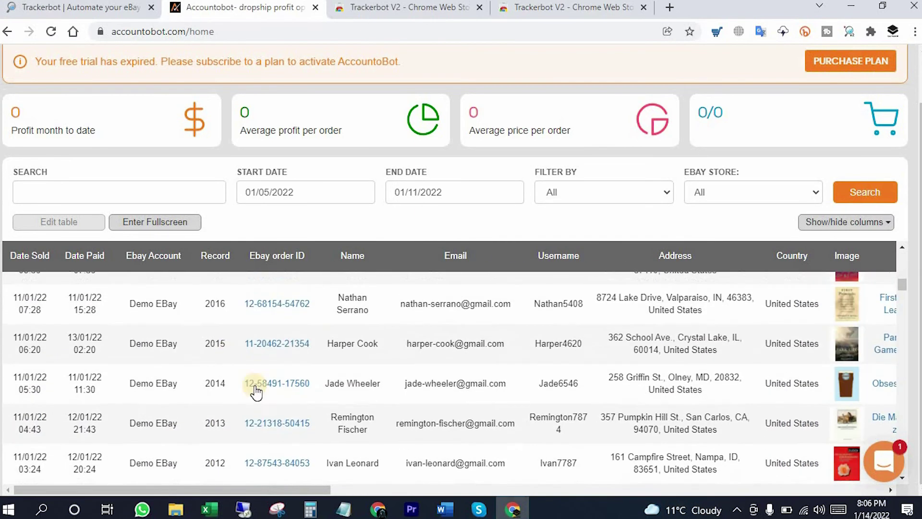
pyautogui.scroll(6, 281, 384)
pyautogui.scroll(2, 362, 200)
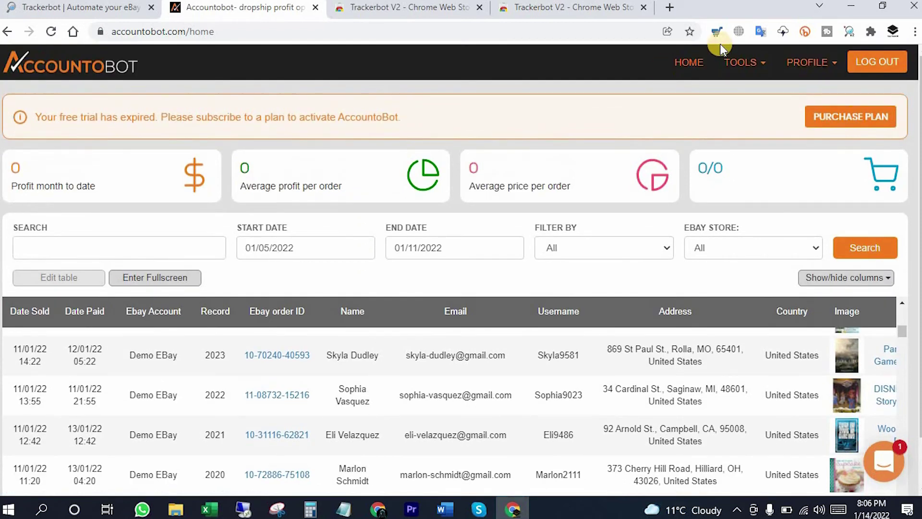
pyautogui.click(740, 67)
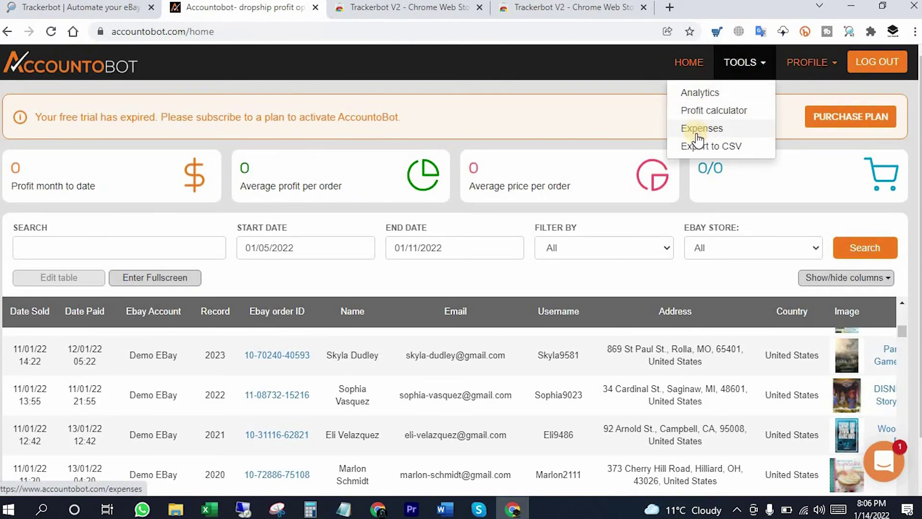
pyautogui.click(812, 63)
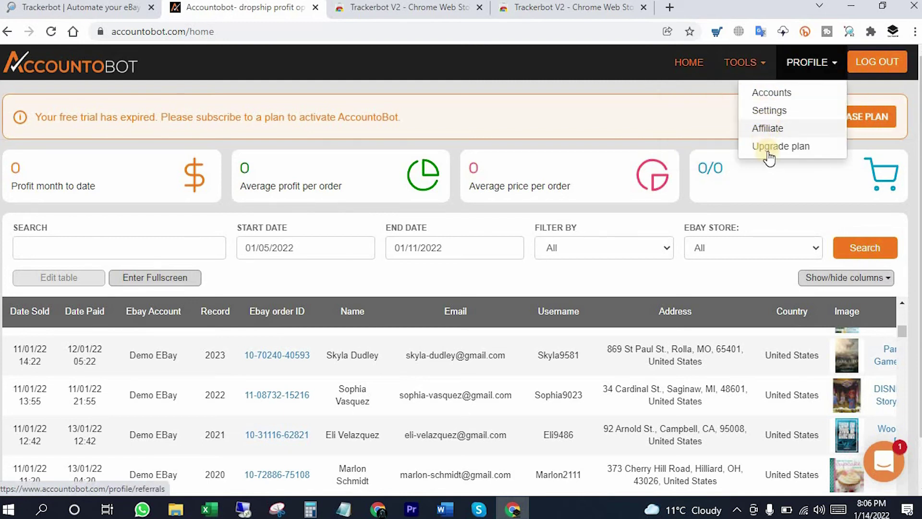
pyautogui.click(624, 158)
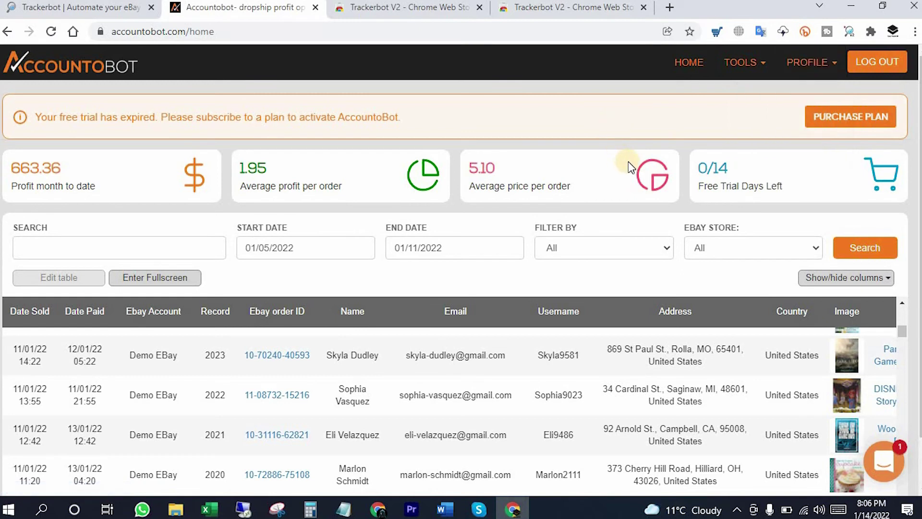